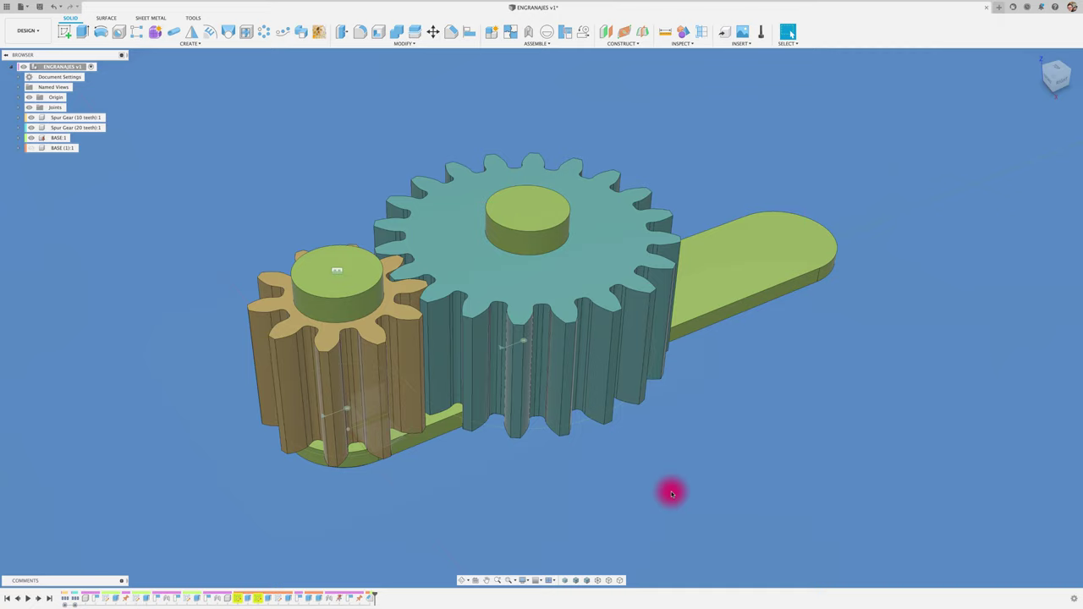
Check the small gear's sketch circle radius and show the hidden top arm BASE (1):1.
{"action": "left_click", "coordinate": [359, 457]}
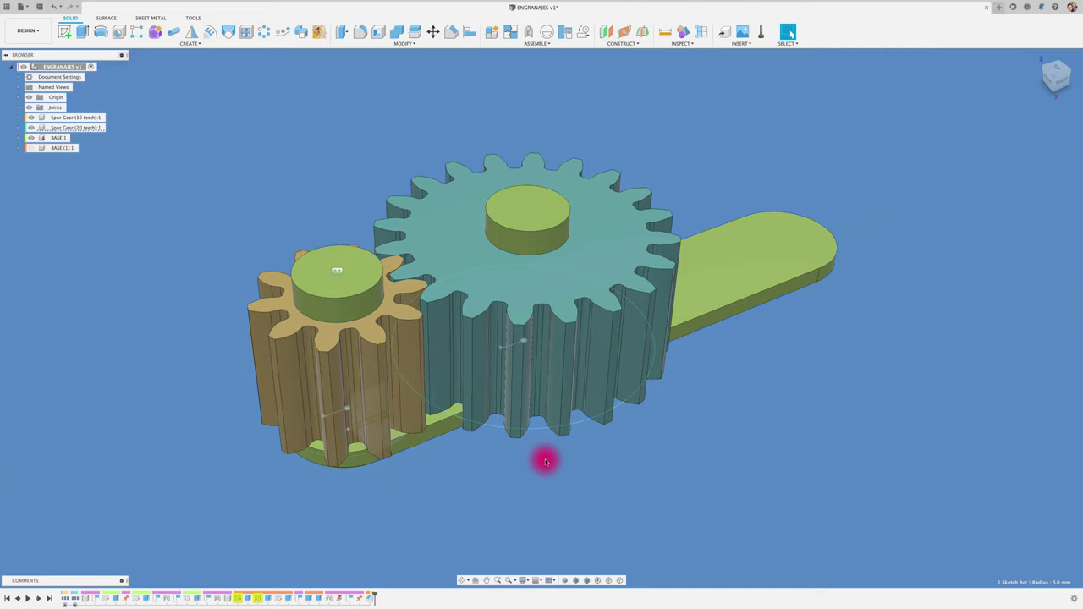
{"action": "left_click", "coordinate": [501, 468]}
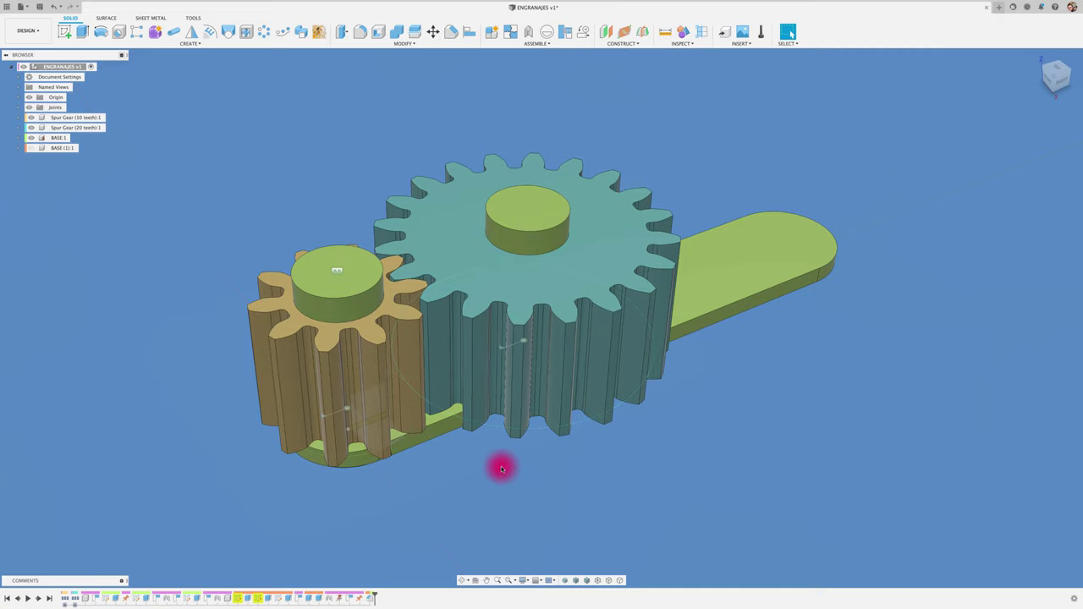
{"action": "left_click", "coordinate": [31, 148]}
{"action": "mouse_move", "coordinate": [104, 226]}
{"action": "middle_mouse_down", "text": "shift"}
{"action": "mouse_move", "coordinate": [756, 281]}
{"action": "mouse_move", "coordinate": [784, 338]}
{"action": "mouse_move", "coordinate": [779, 353]}
{"action": "mouse_move", "coordinate": [287, 188]}
{"action": "mouse_move", "coordinate": [48, 138]}
{"action": "middle_mouse_up", "text": "shift"}
Isolate the BASE:1 component to view it on its own.
{"action": "left_click", "coordinate": [38, 137]}
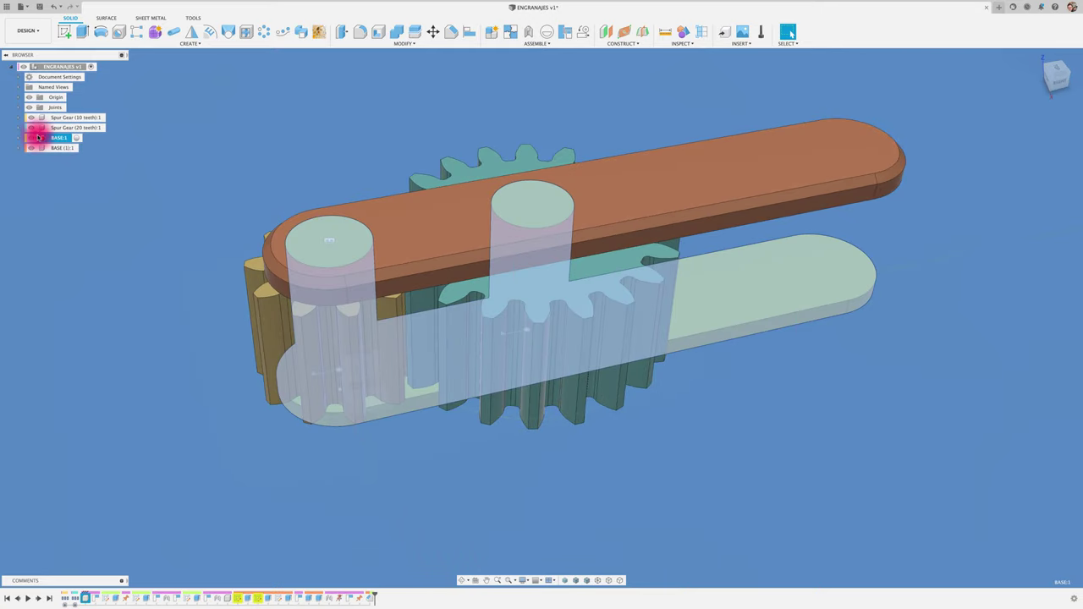
{"action": "left_click", "coordinate": [153, 223]}
{"action": "left_click", "coordinate": [61, 139]}
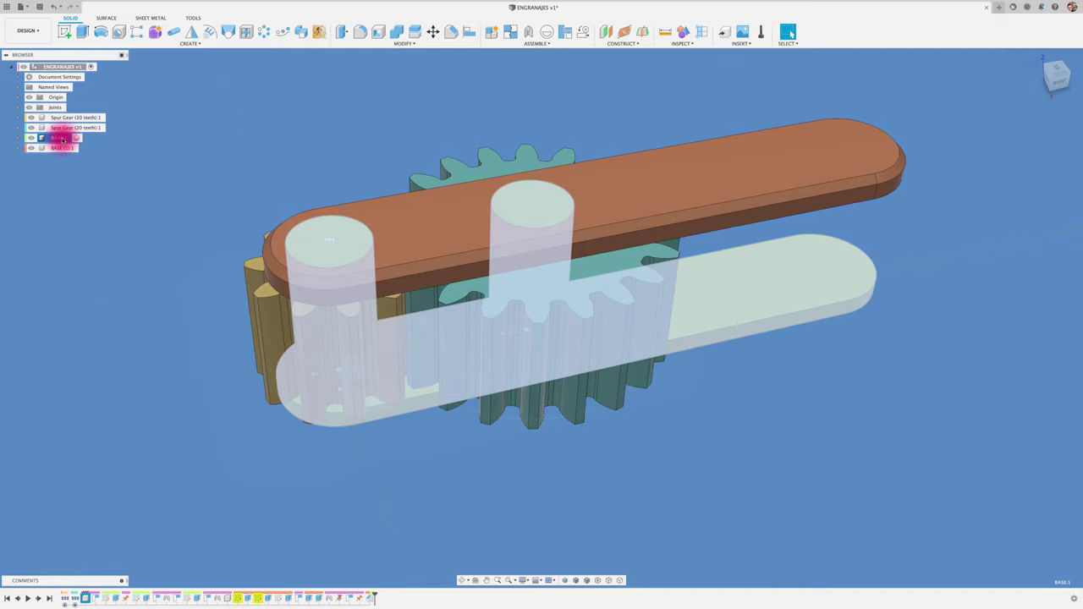
{"action": "right_click", "coordinate": [62, 139]}
{"action": "left_click", "coordinate": [146, 380]}
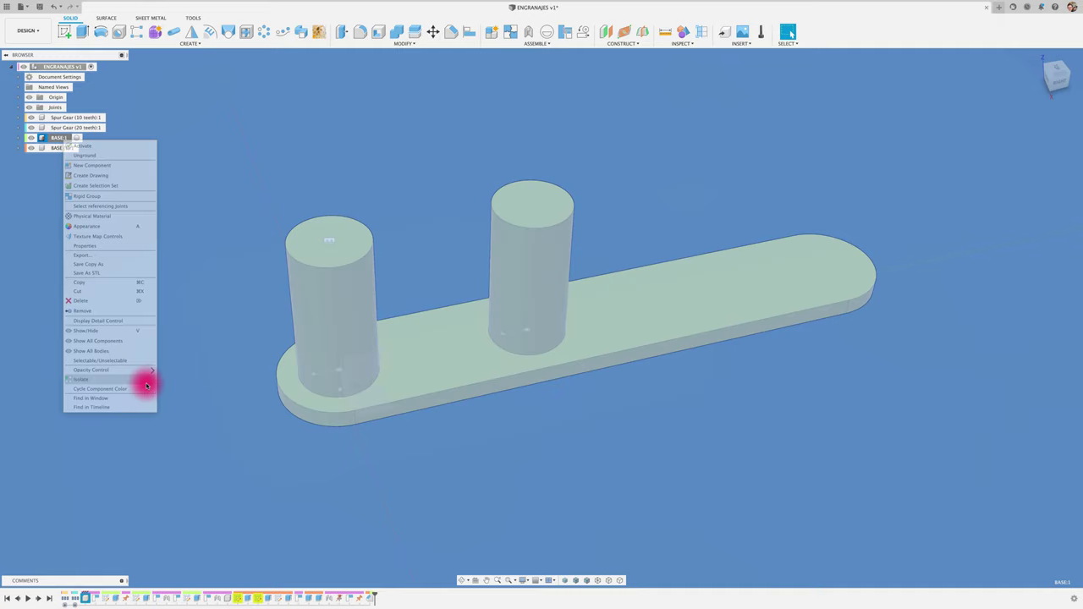
{"action": "left_click", "coordinate": [145, 386]}
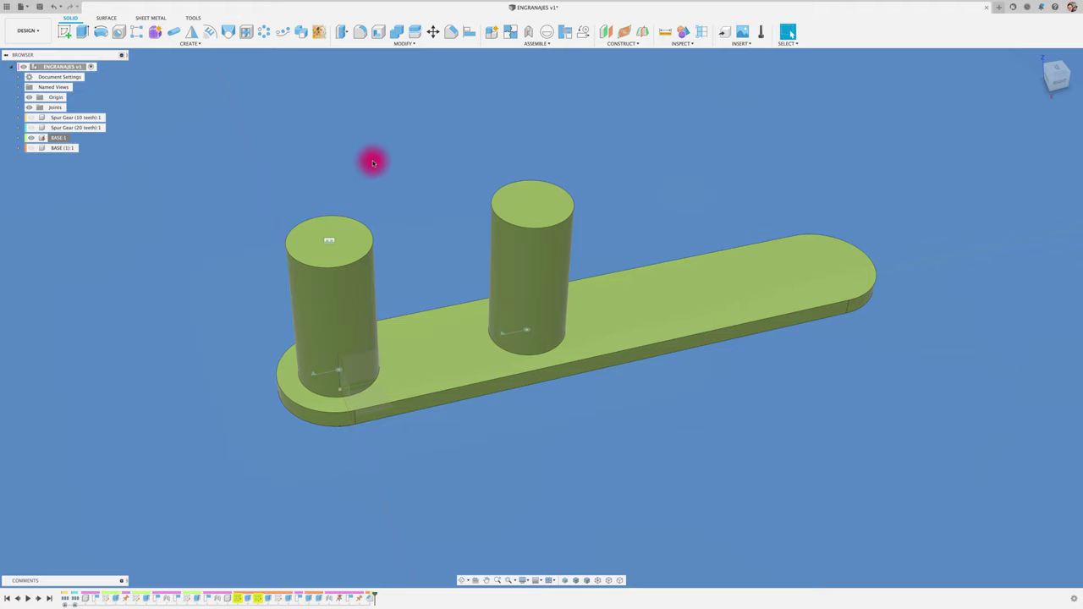
Unisolate to restore the full assembly, then turn the small and large gears to test rotation.
{"action": "right_click", "coordinate": [61, 137]}
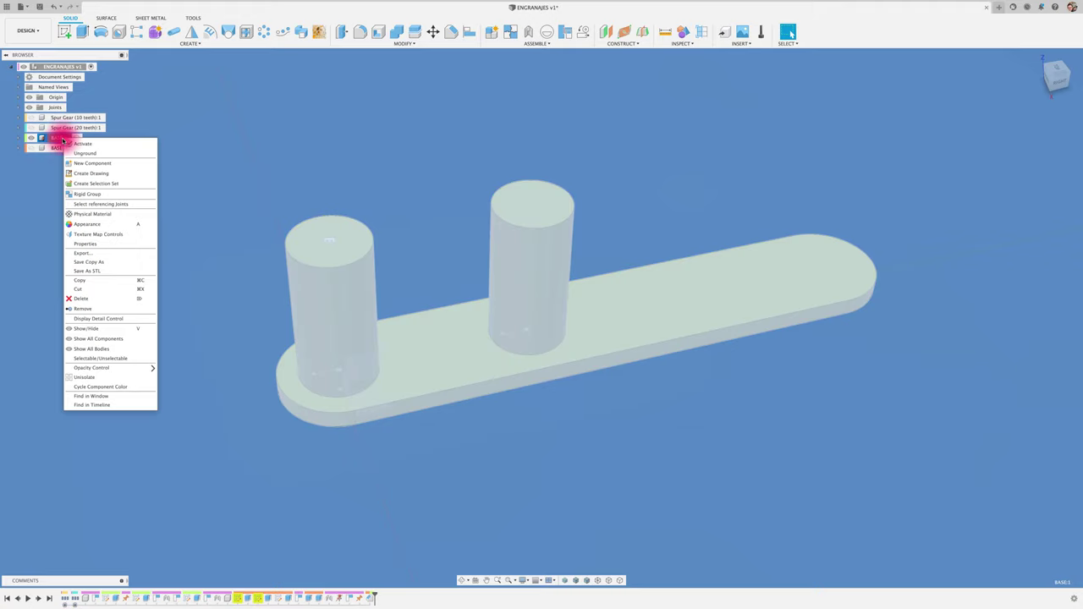
{"action": "left_click", "coordinate": [81, 377]}
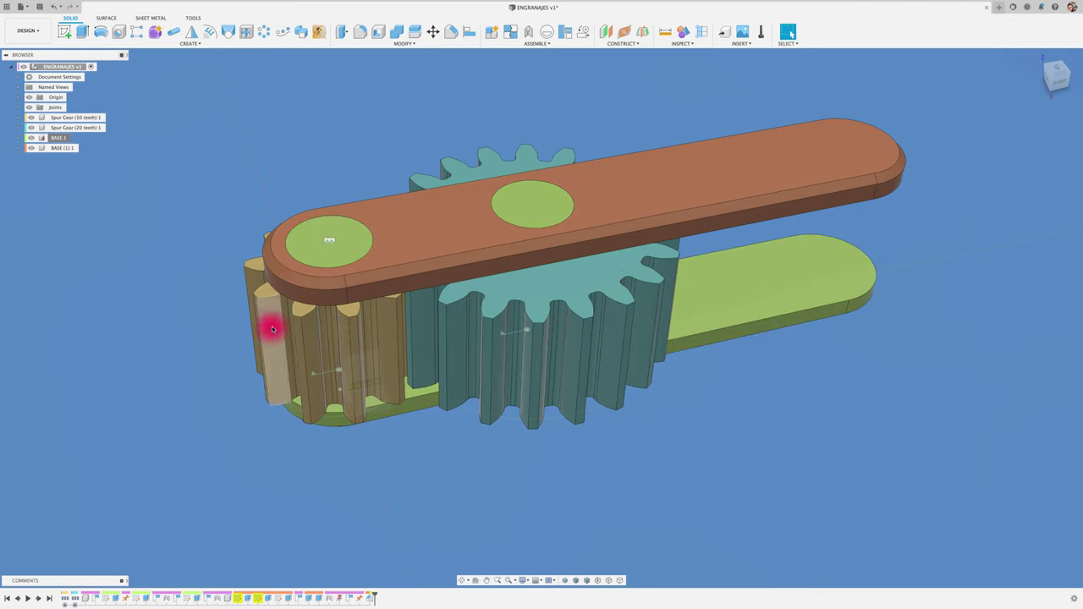
{"action": "left_click_drag", "start_coordinate": [273, 329], "coordinate": [268, 324]}
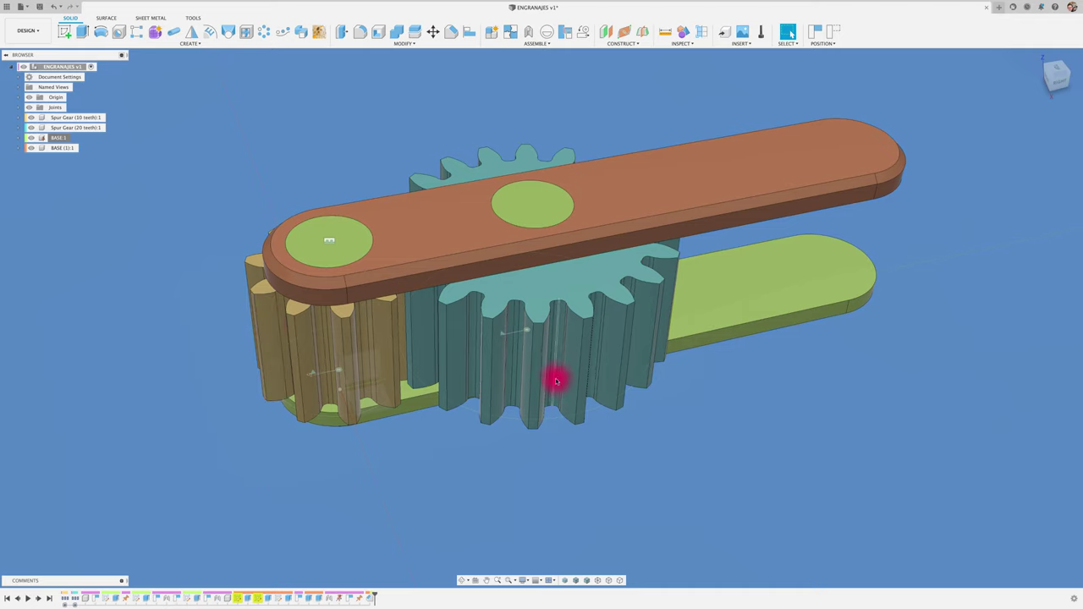
{"action": "left_click_drag", "start_coordinate": [556, 380], "coordinate": [574, 387]}
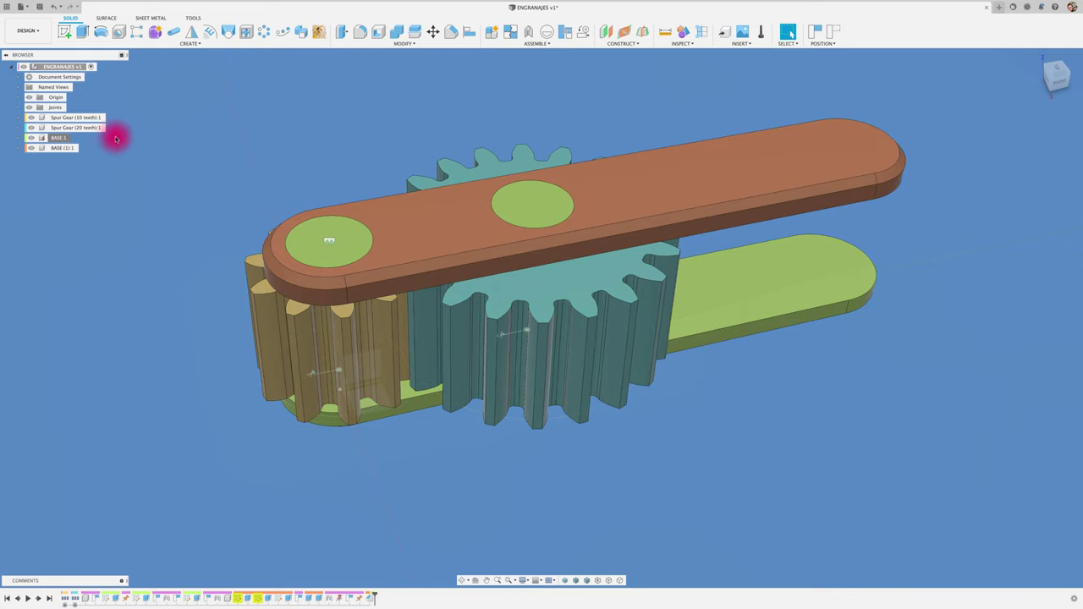
Hide BASE (1):1, view the gears from TOP, and rotate the 10- and 20-tooth gears separately.
{"action": "left_click", "coordinate": [31, 147]}
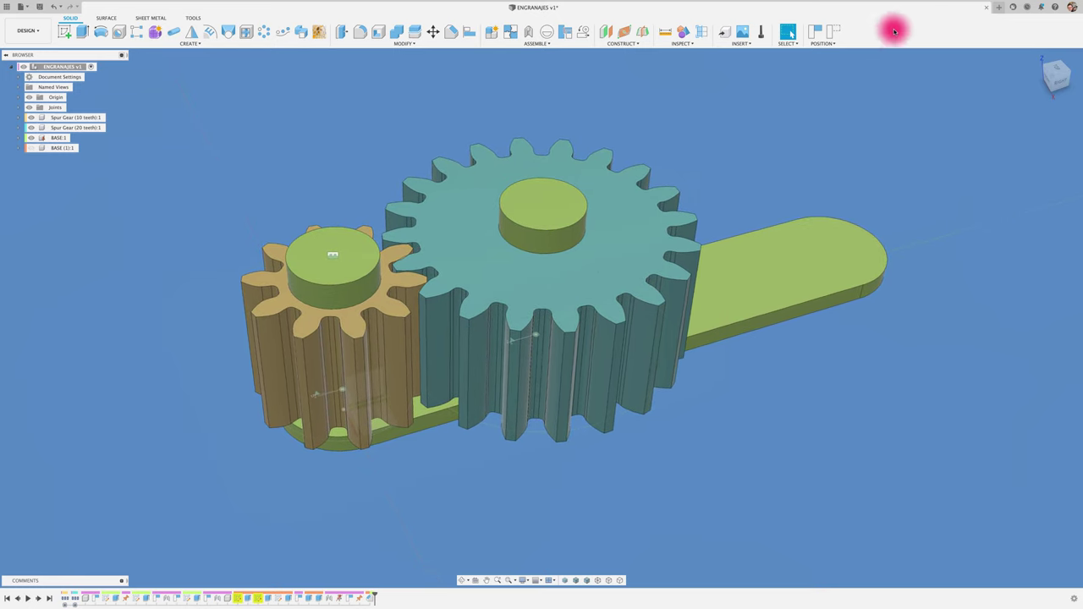
{"action": "left_click", "coordinate": [1055, 73]}
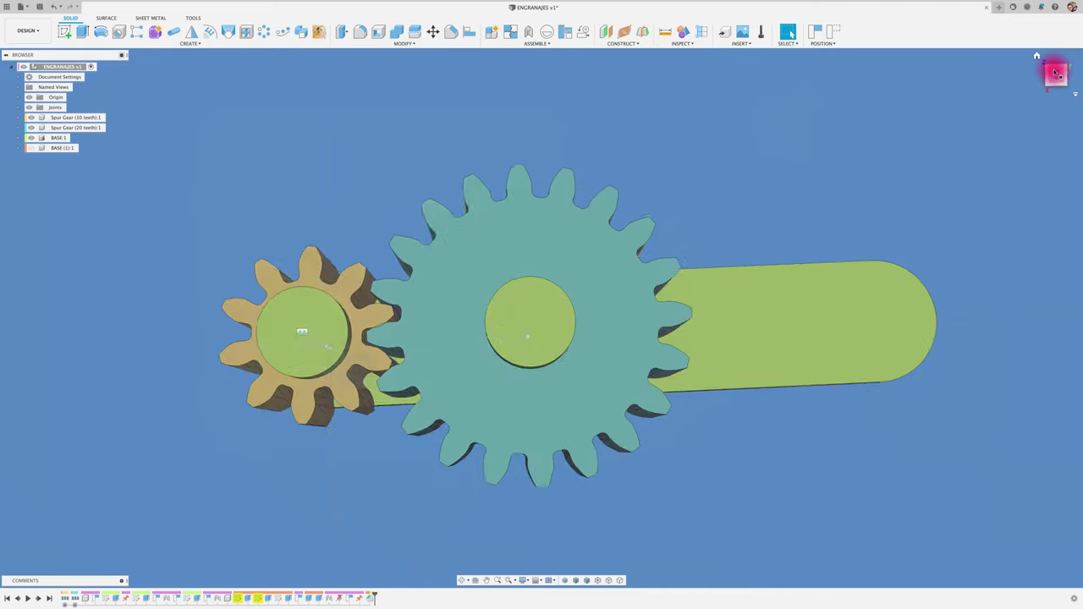
{"action": "scroll", "coordinate": [379, 355], "scroll_direction": "up", "scroll_amount": 3}
{"action": "mouse_move", "coordinate": [379, 355]}
{"action": "left_mouse_down"}
{"action": "mouse_move", "coordinate": [347, 280]}
{"action": "mouse_move", "coordinate": [349, 288]}
{"action": "left_mouse_up"}
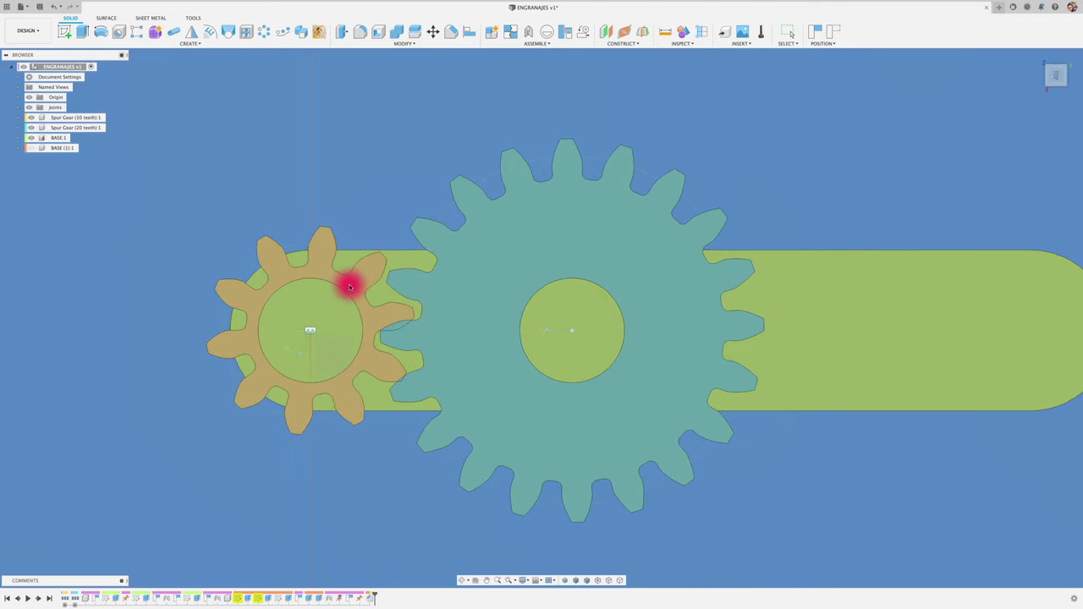
{"action": "mouse_move", "coordinate": [466, 276]}
{"action": "left_mouse_down"}
{"action": "mouse_move", "coordinate": [557, 276]}
{"action": "mouse_move", "coordinate": [539, 261]}
{"action": "left_mouse_up"}
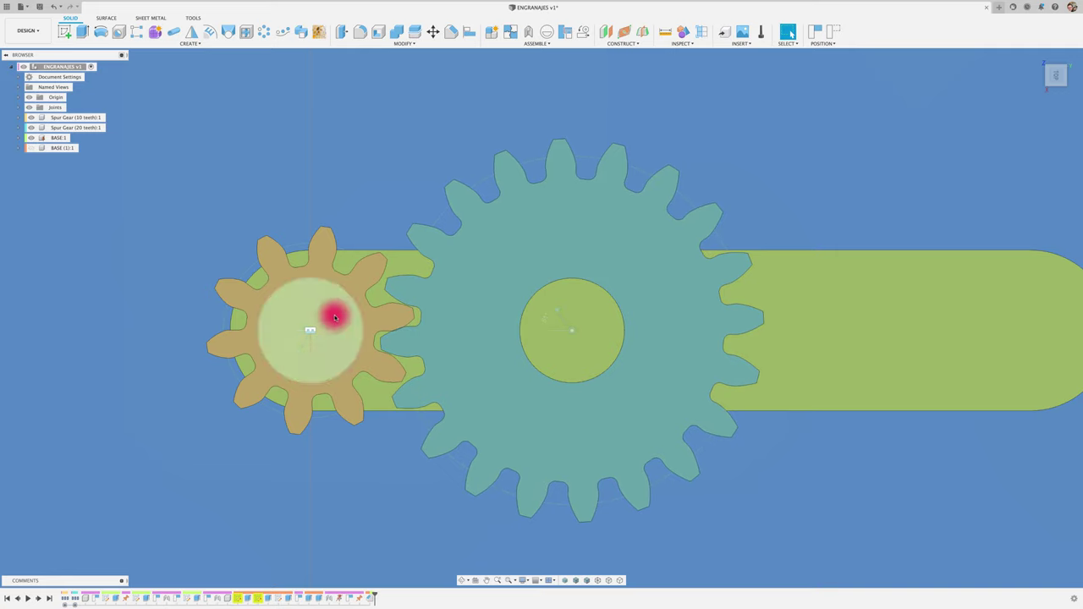
Inspect the small and large gears' revolute joint angles without editing, then return to the home view.
{"action": "left_click", "coordinate": [297, 355]}
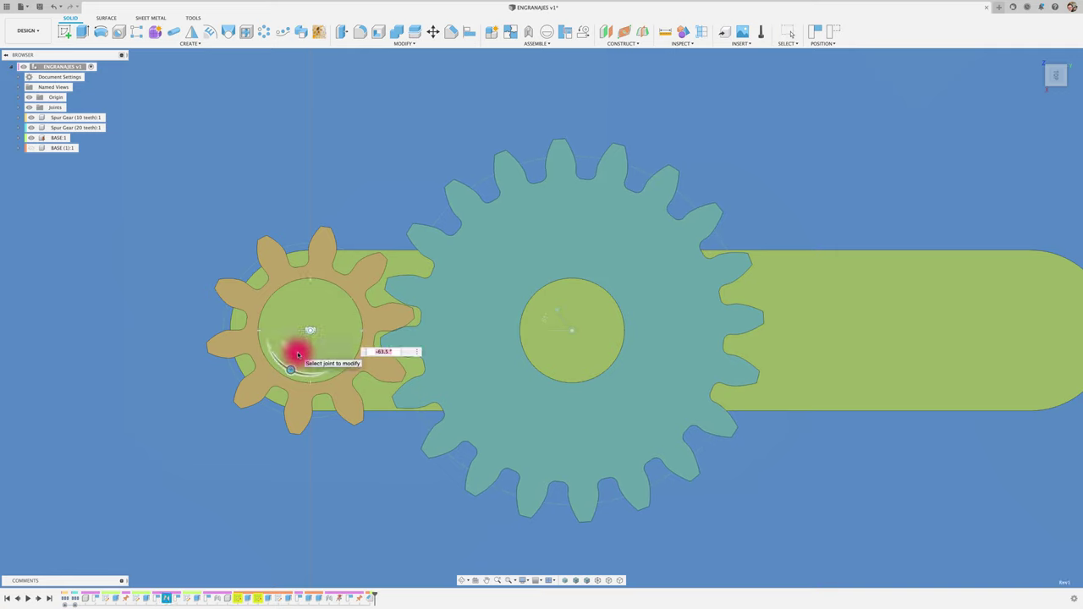
{"action": "key", "text": "Escape"}
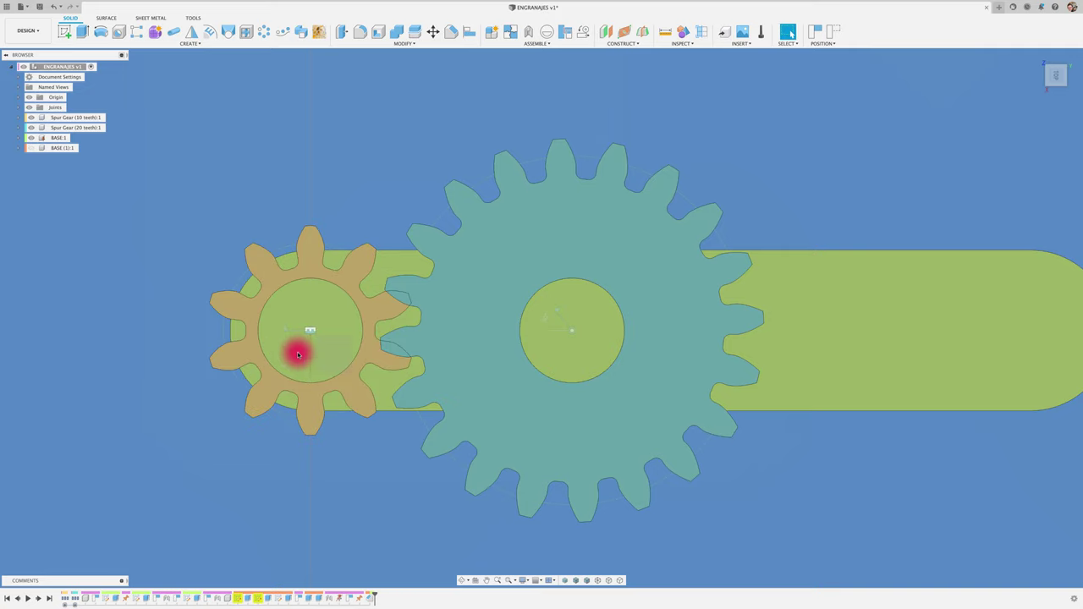
{"action": "left_click", "coordinate": [558, 314]}
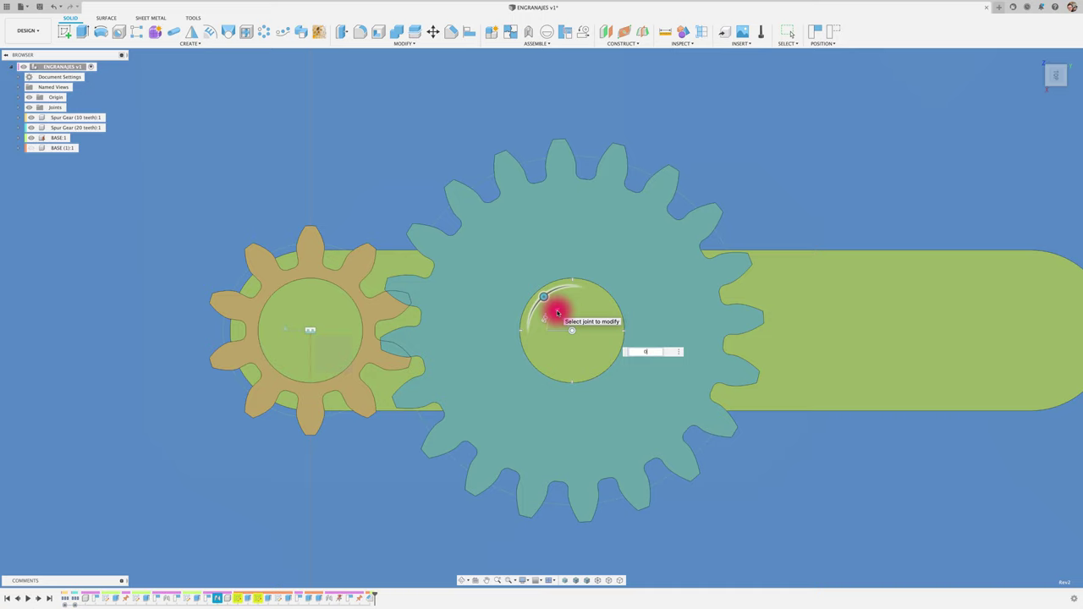
{"action": "key", "text": "Escape"}
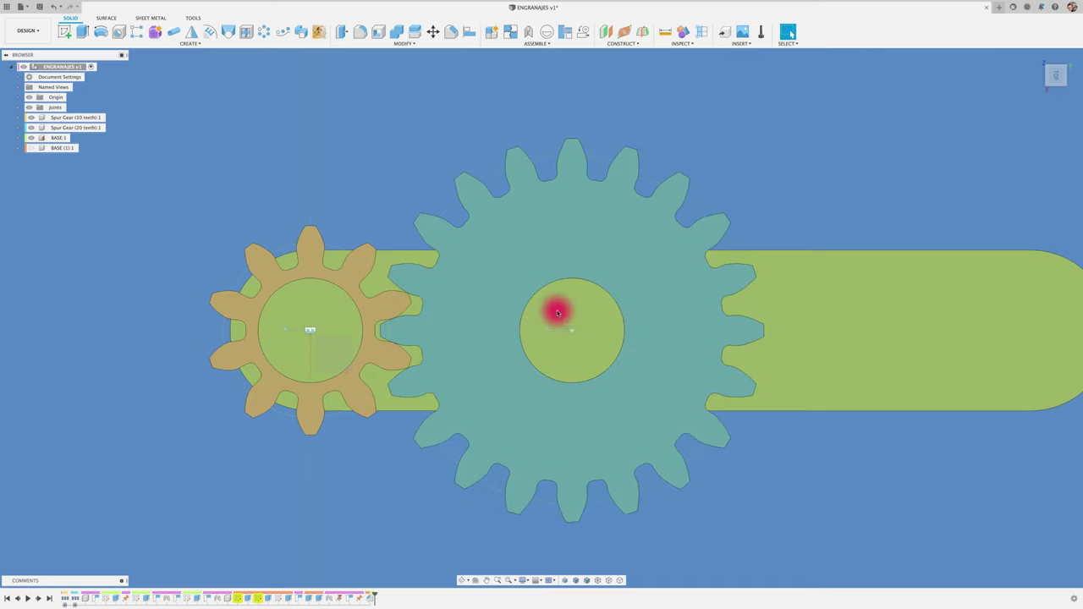
{"action": "key", "text": "F6"}
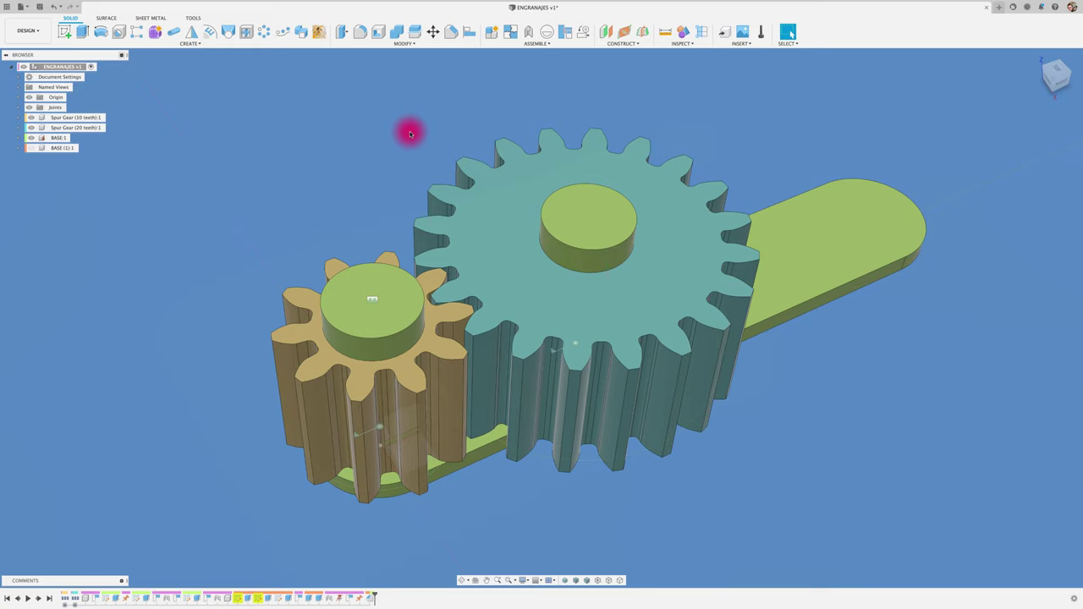
Start a Motion Link pairing Rev1 on the 10-tooth gear with Rev2 on the 20-tooth gear.
{"action": "left_click", "coordinate": [582, 32]}
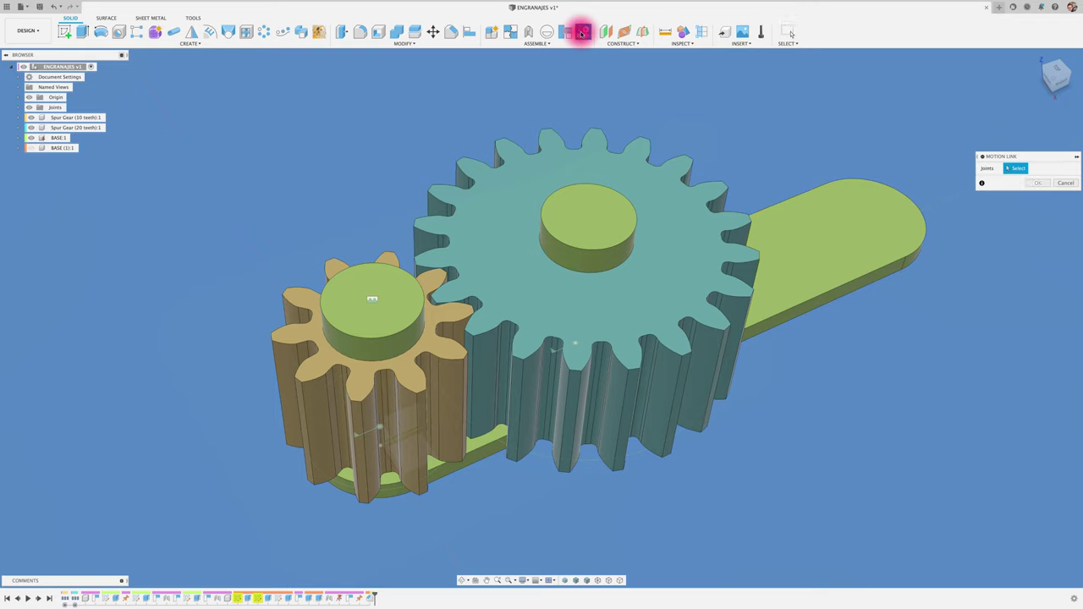
{"action": "left_click_drag", "start_coordinate": [1041, 156], "coordinate": [357, 101]}
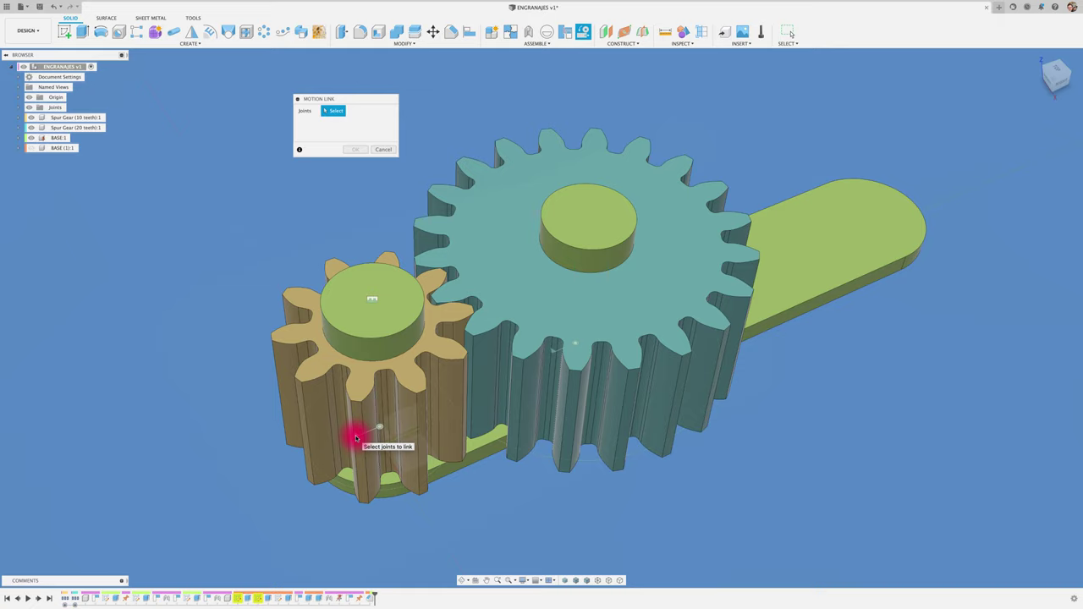
{"action": "left_click", "coordinate": [355, 438]}
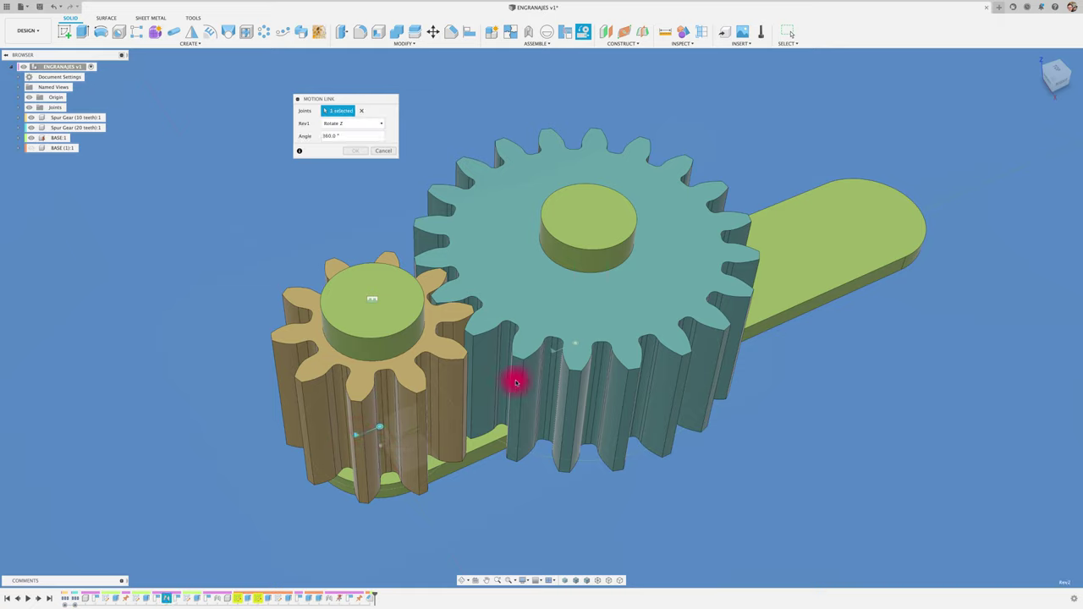
{"action": "left_click", "coordinate": [553, 352]}
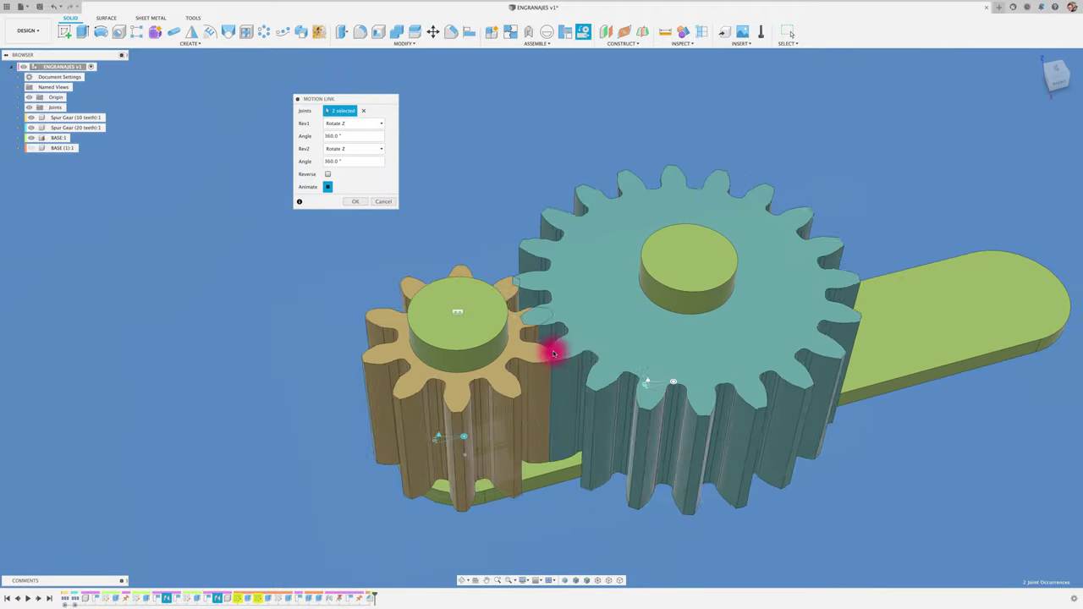
Enable Reverse, set the Rev2 angle to (360*10/20)*1, and create the motion link.
{"action": "left_click", "coordinate": [327, 175]}
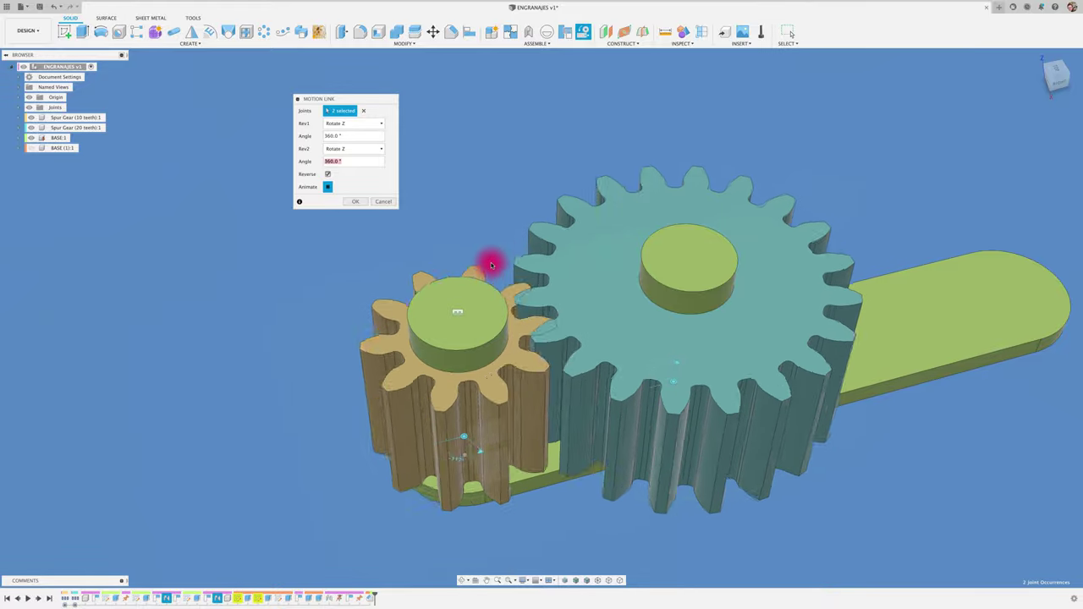
{"action": "double_click", "coordinate": [355, 161]}
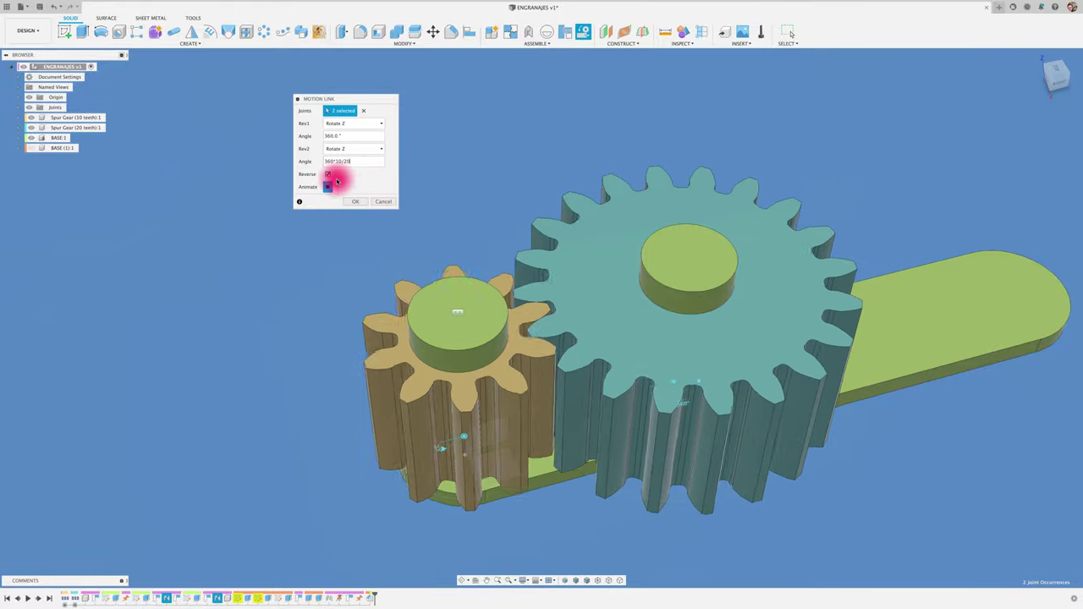
{"action": "left_click", "coordinate": [328, 174]}
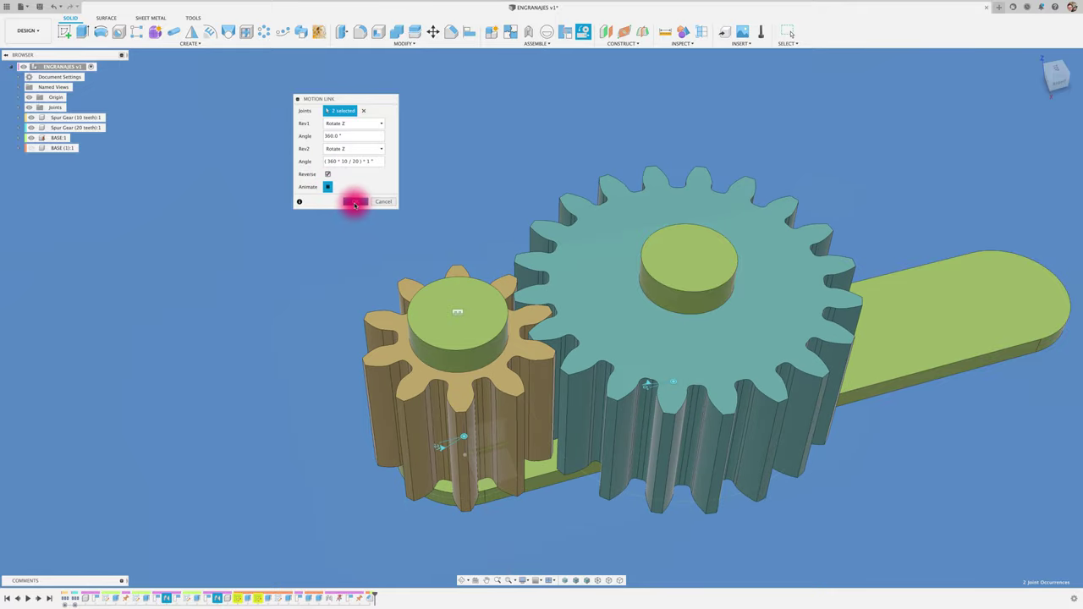
{"action": "left_click", "coordinate": [354, 201]}
From the top view, confirm the small gear drives the large one and review Motion Link 4's settings.
{"action": "left_click", "coordinate": [1057, 72]}
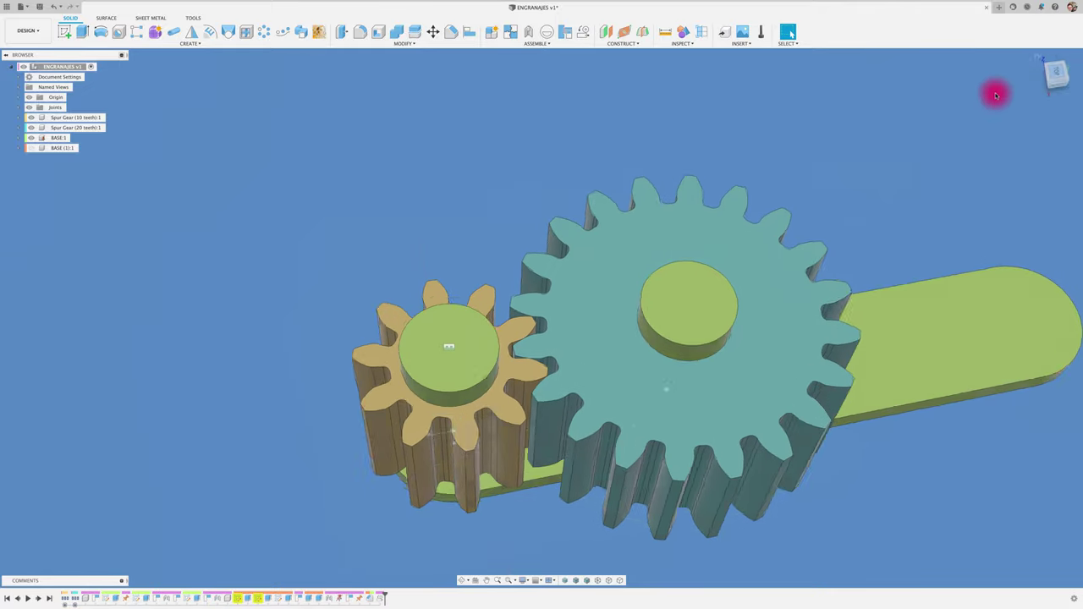
{"action": "mouse_move", "coordinate": [457, 345]}
{"action": "left_mouse_down"}
{"action": "mouse_move", "coordinate": [377, 339]}
{"action": "mouse_move", "coordinate": [324, 356]}
{"action": "mouse_move", "coordinate": [290, 395]}
{"action": "mouse_move", "coordinate": [425, 466]}
{"action": "mouse_move", "coordinate": [362, 385]}
{"action": "mouse_move", "coordinate": [460, 431]}
{"action": "left_mouse_up"}
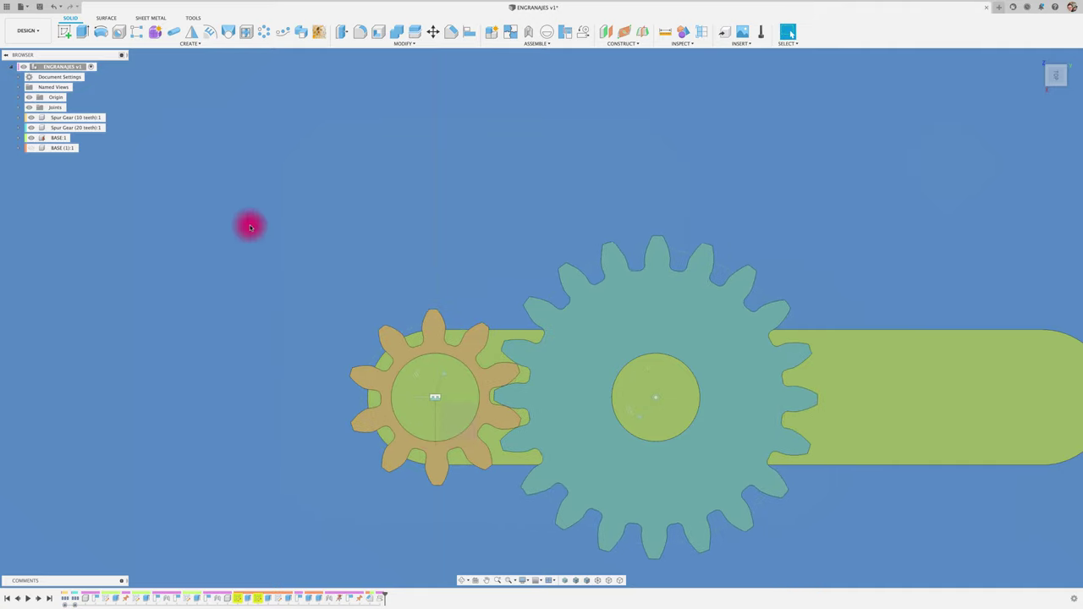
{"action": "left_click", "coordinate": [18, 108]}
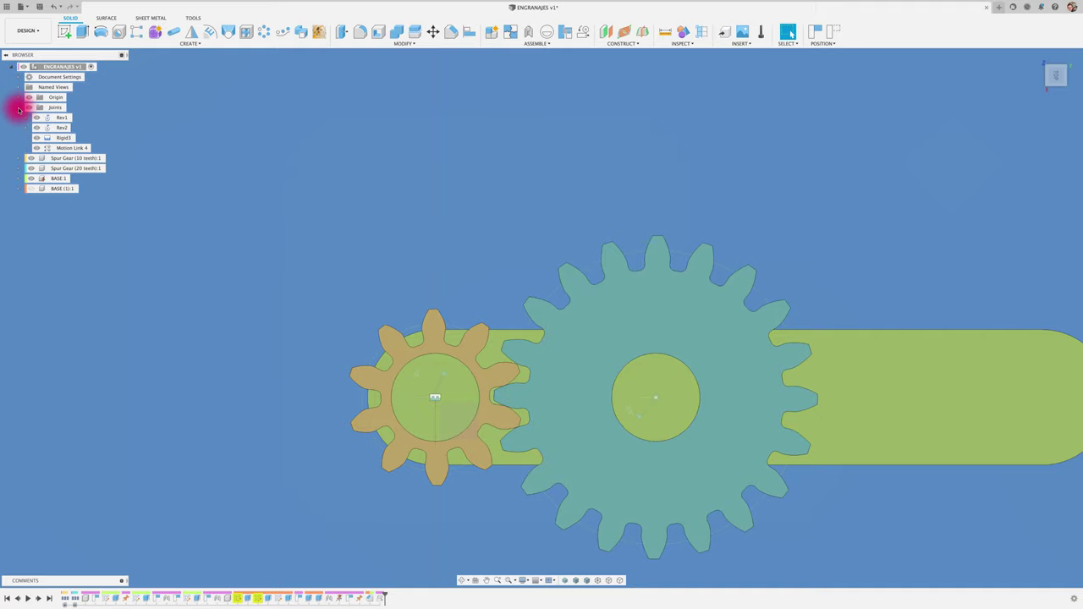
{"action": "left_click", "coordinate": [71, 149]}
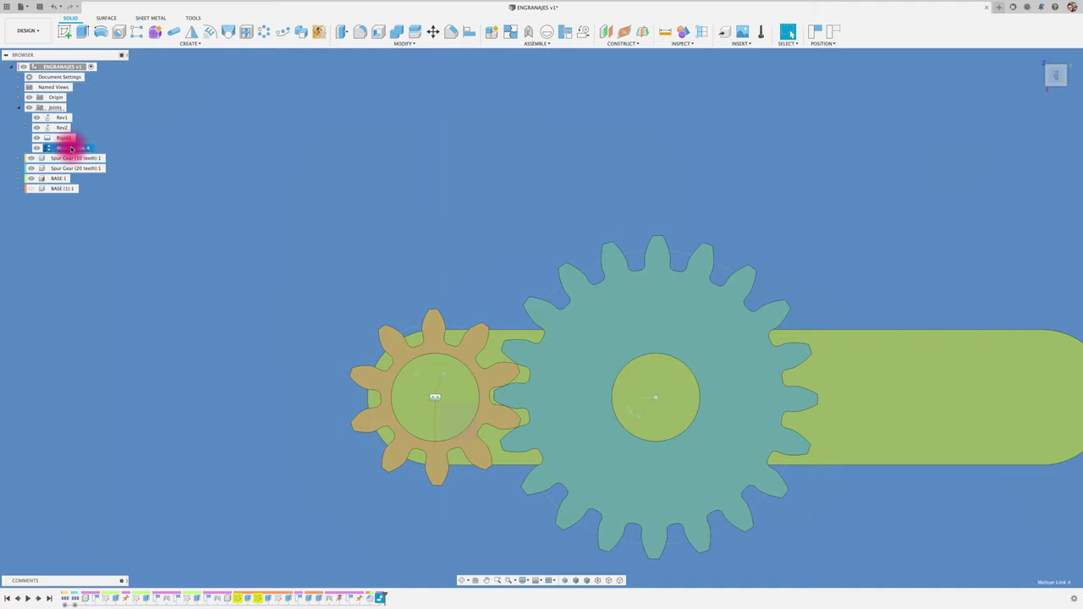
{"action": "right_click", "coordinate": [72, 149]}
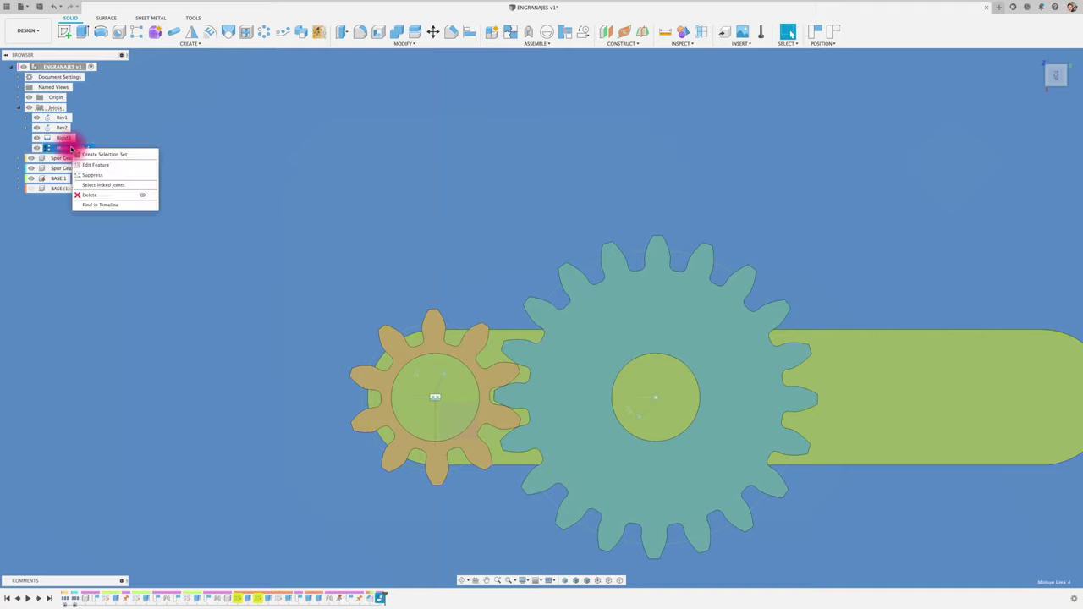
{"action": "left_click", "coordinate": [133, 164]}
{"action": "left_click", "coordinate": [327, 174]}
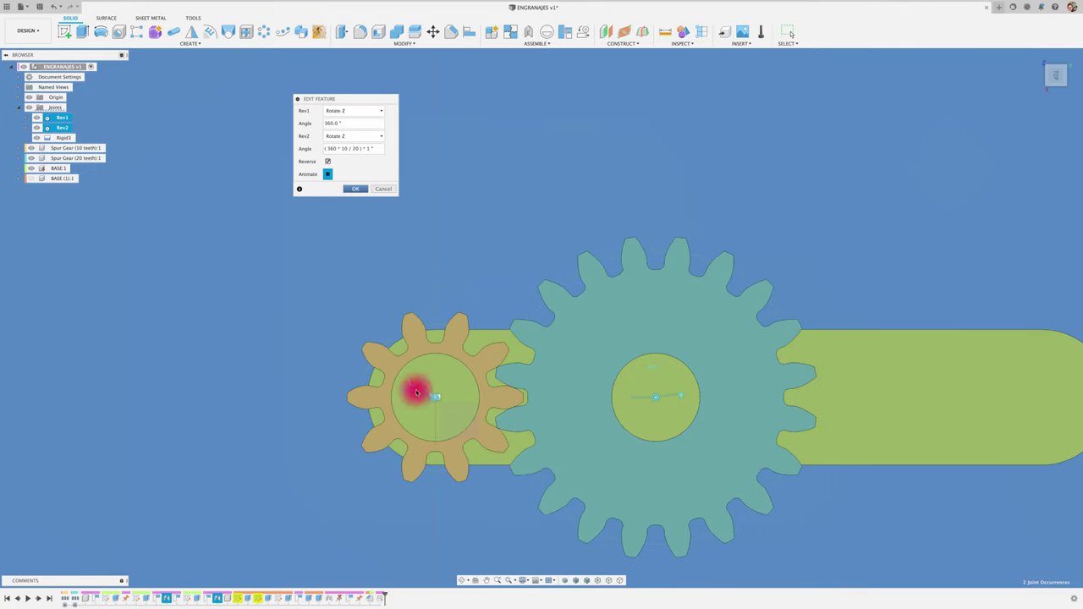
{"action": "left_click", "coordinate": [361, 189]}
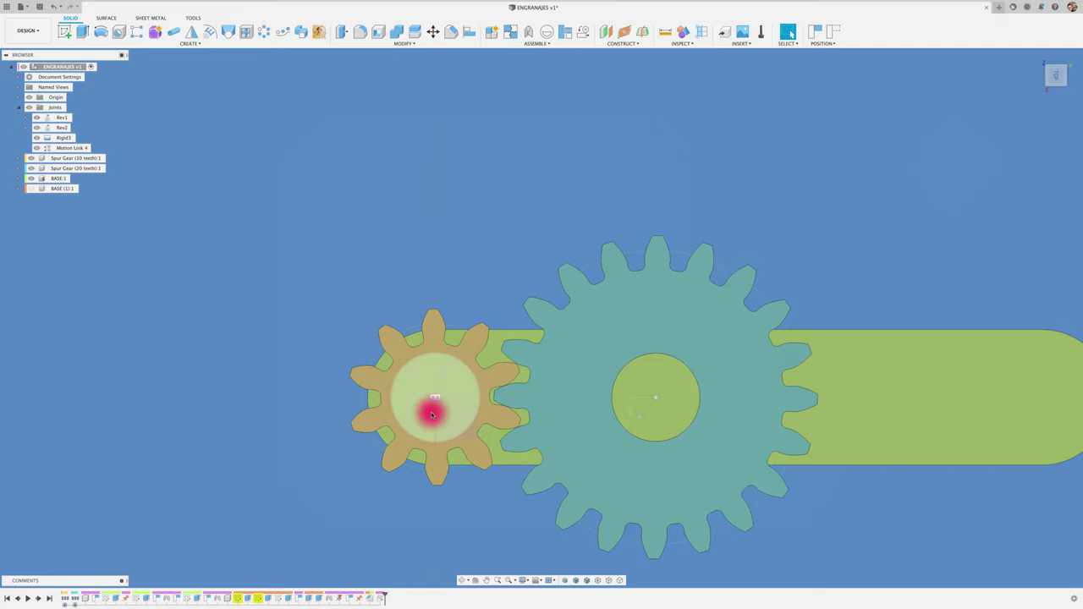
Animate the model from Rev1 to play the linked rotation, then show BASE (1):1 again.
{"action": "left_click", "coordinate": [443, 381]}
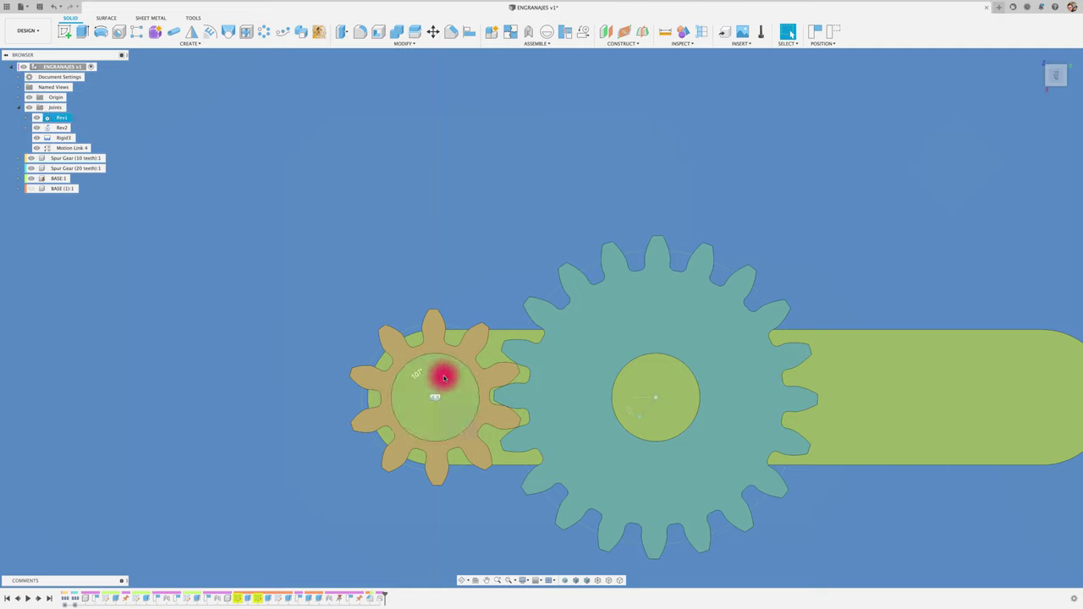
{"action": "right_click", "coordinate": [444, 375]}
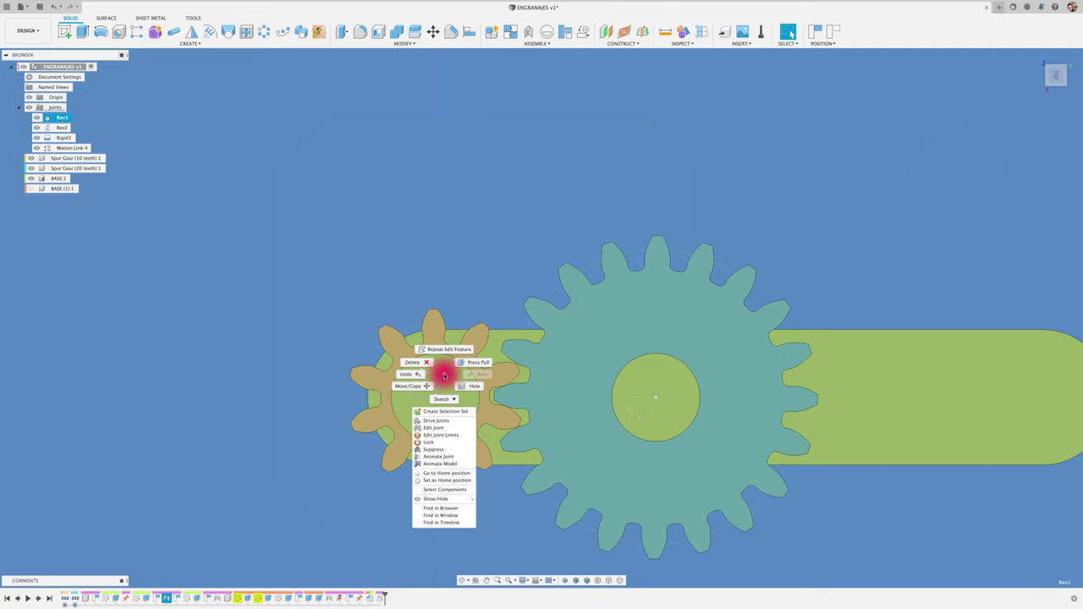
{"action": "left_click", "coordinate": [438, 465]}
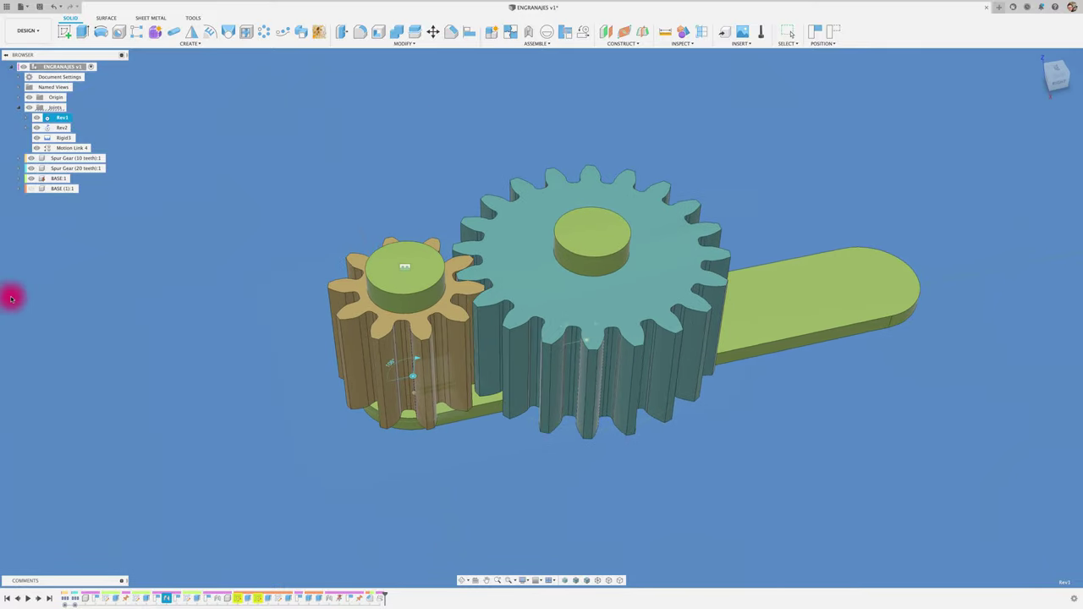
{"action": "left_click", "coordinate": [31, 187]}
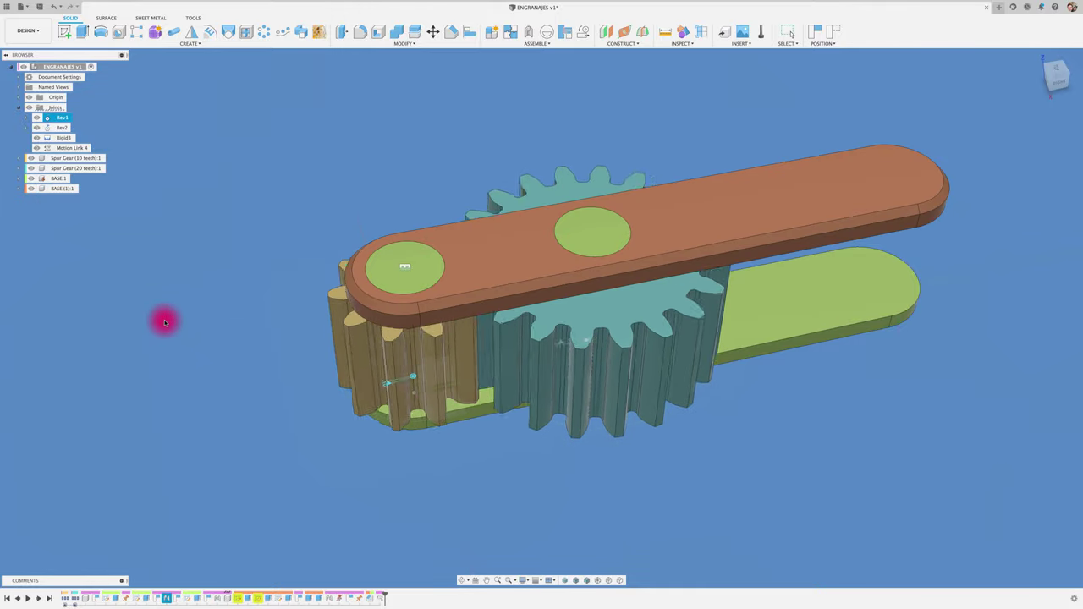